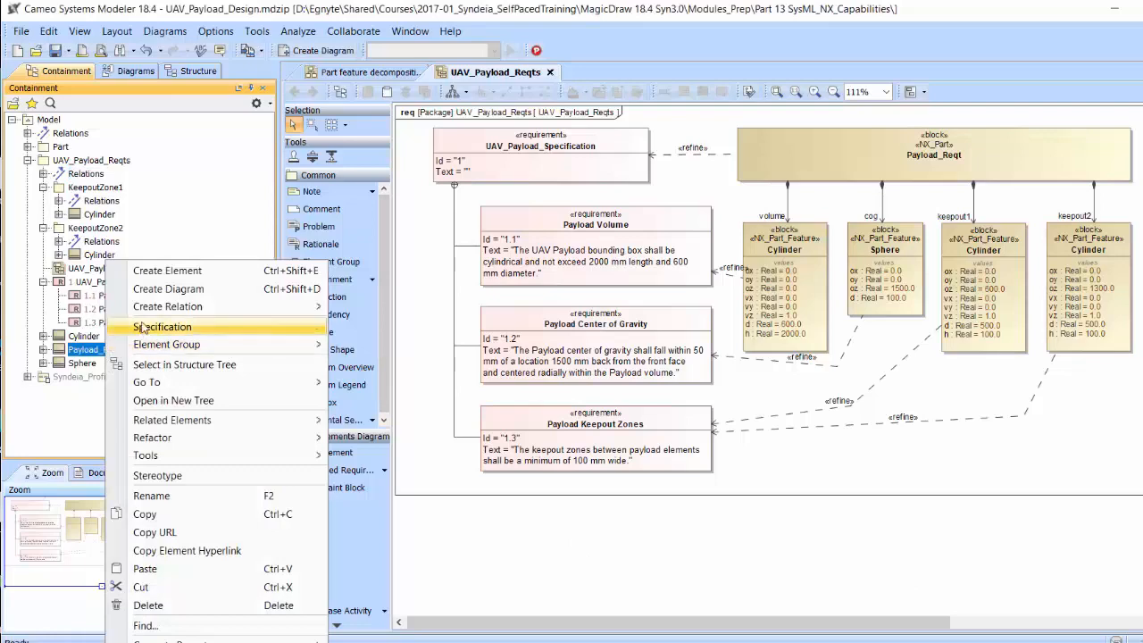
Step: In the Payload_Reqt block's specification, create a value of mm for the NX_Part unit tag and close the specification
{"action": "left_click", "coordinate": [161, 327]}
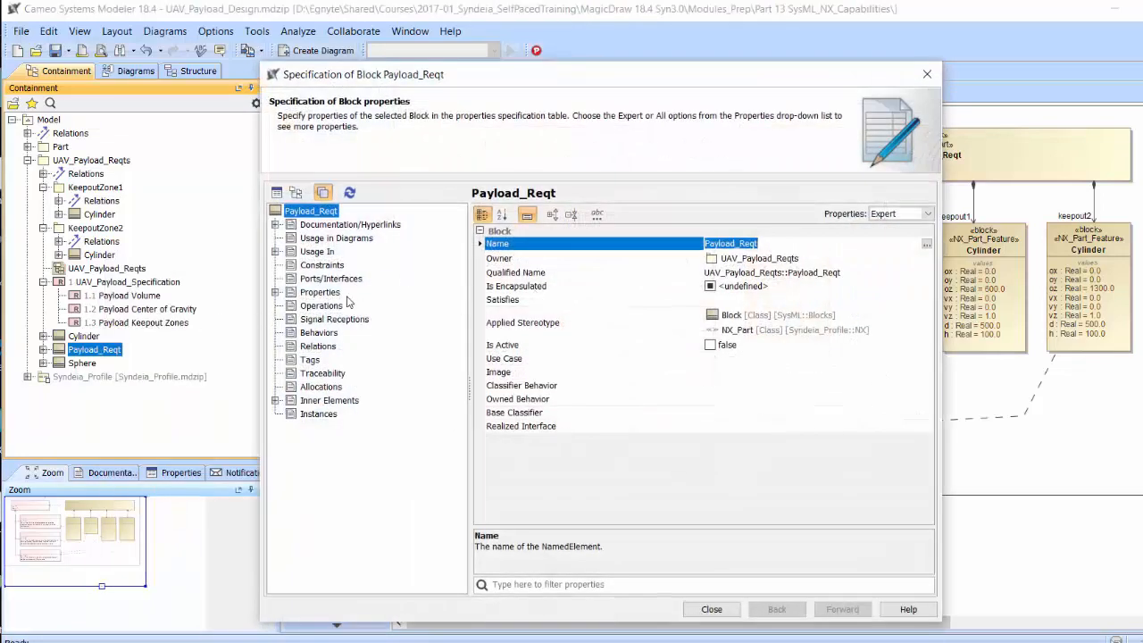
{"action": "left_click", "coordinate": [309, 360]}
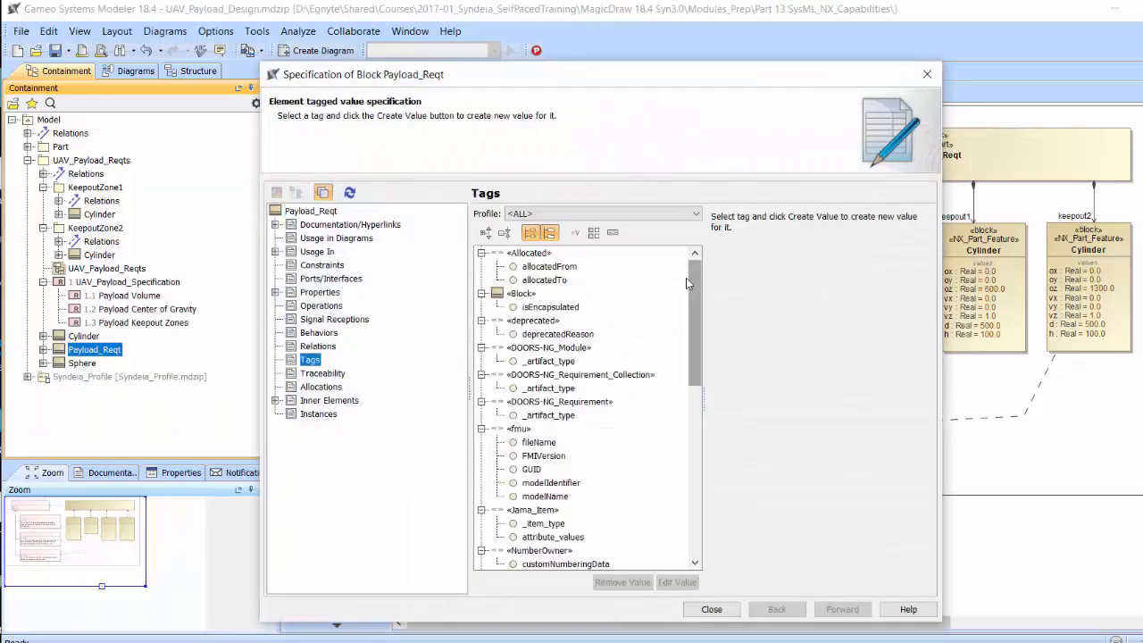
{"action": "left_click_drag", "start_coordinate": [694, 284], "coordinate": [702, 395]}
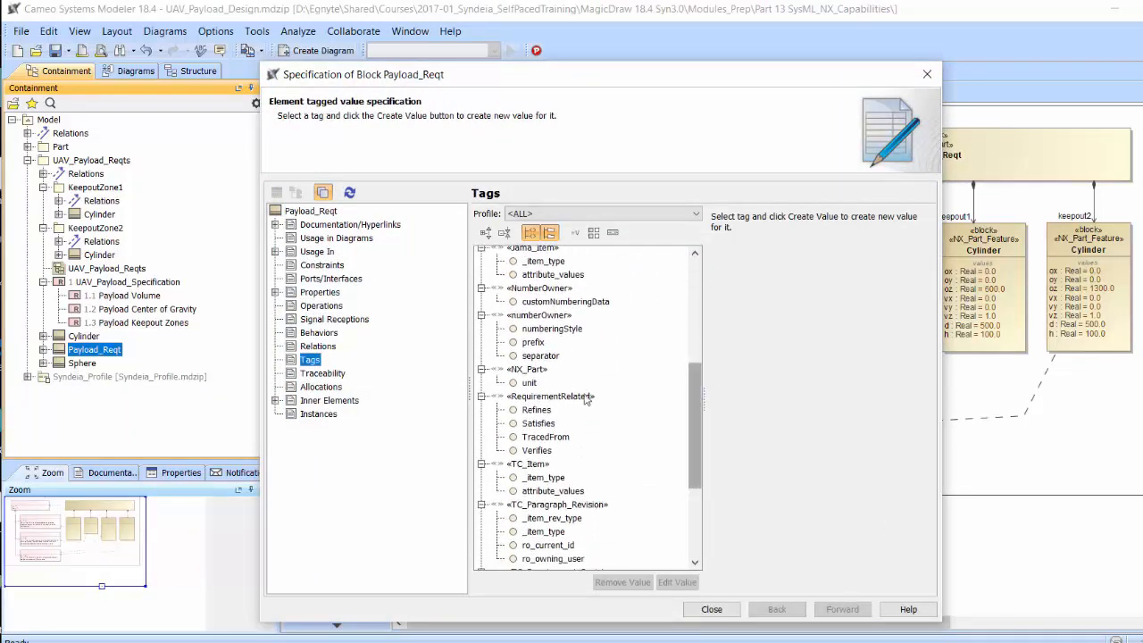
{"action": "left_click", "coordinate": [530, 383]}
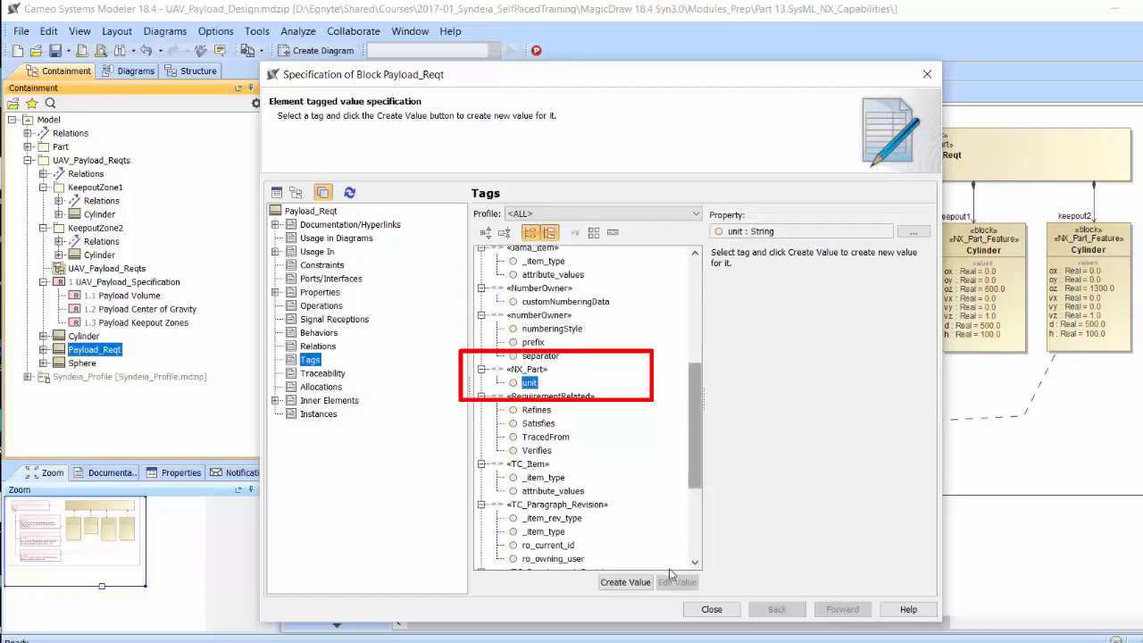
{"action": "left_click", "coordinate": [626, 582]}
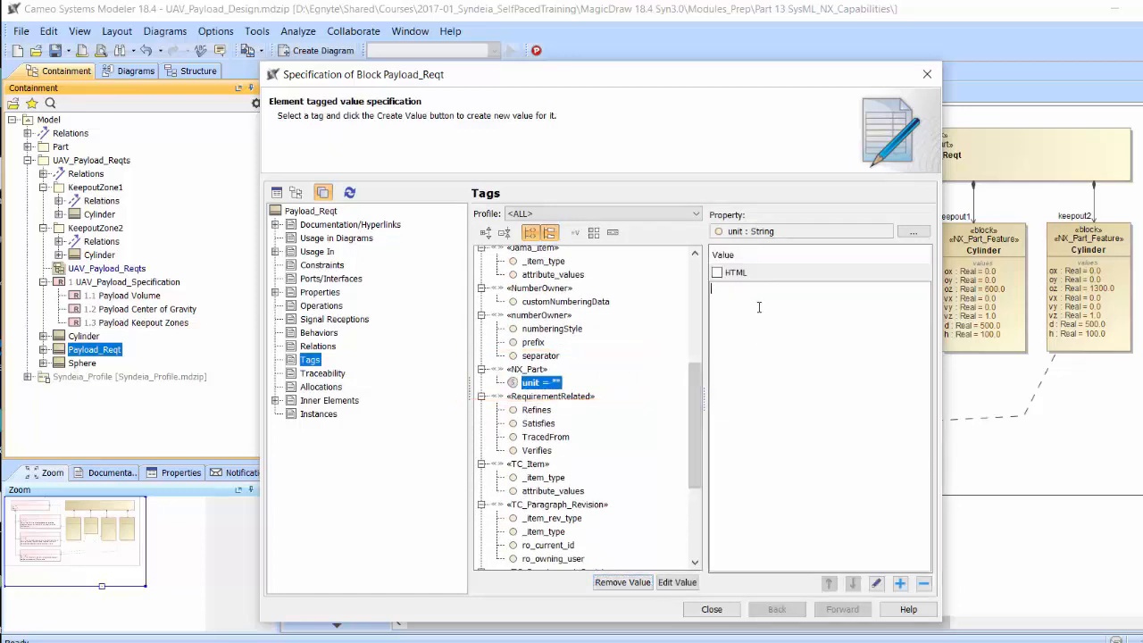
{"action": "type", "text": "mm"}
{"action": "left_click", "coordinate": [712, 609]}
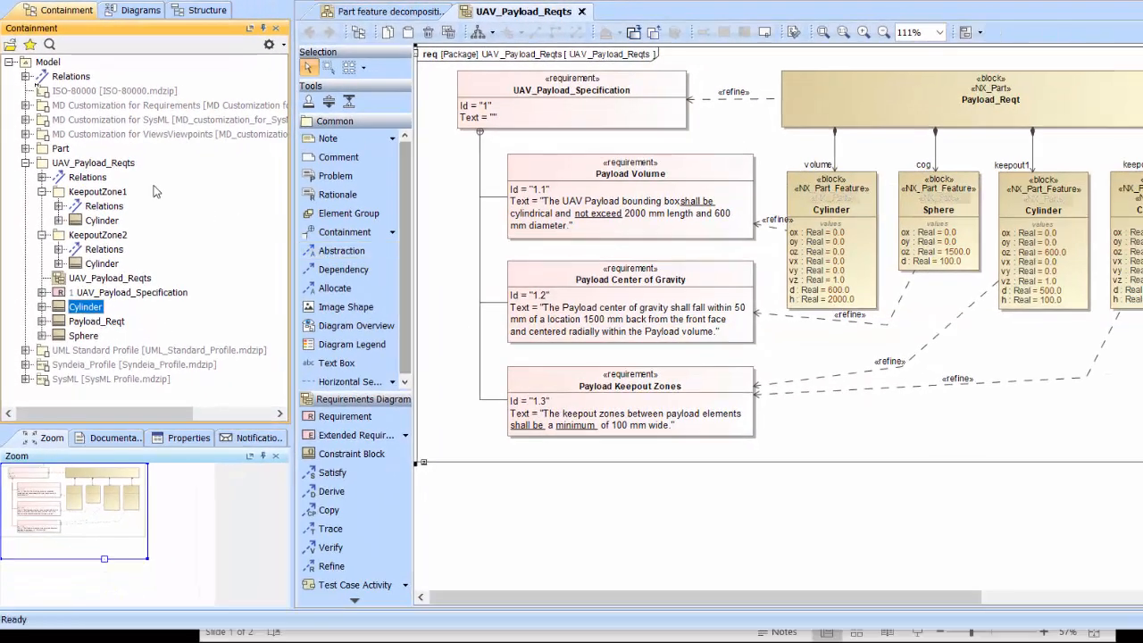
Step: Open the Syndeia Dashboard for the UAV_Payload_Reqts package
{"action": "right_click", "coordinate": [121, 174]}
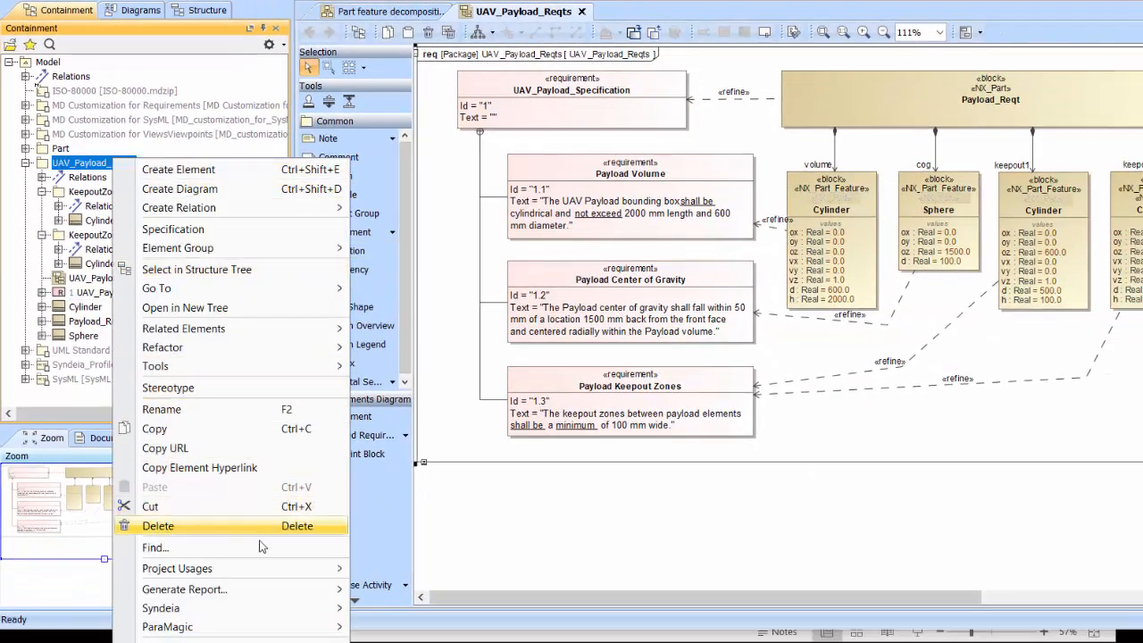
{"action": "mouse_move", "coordinate": [271, 609]}
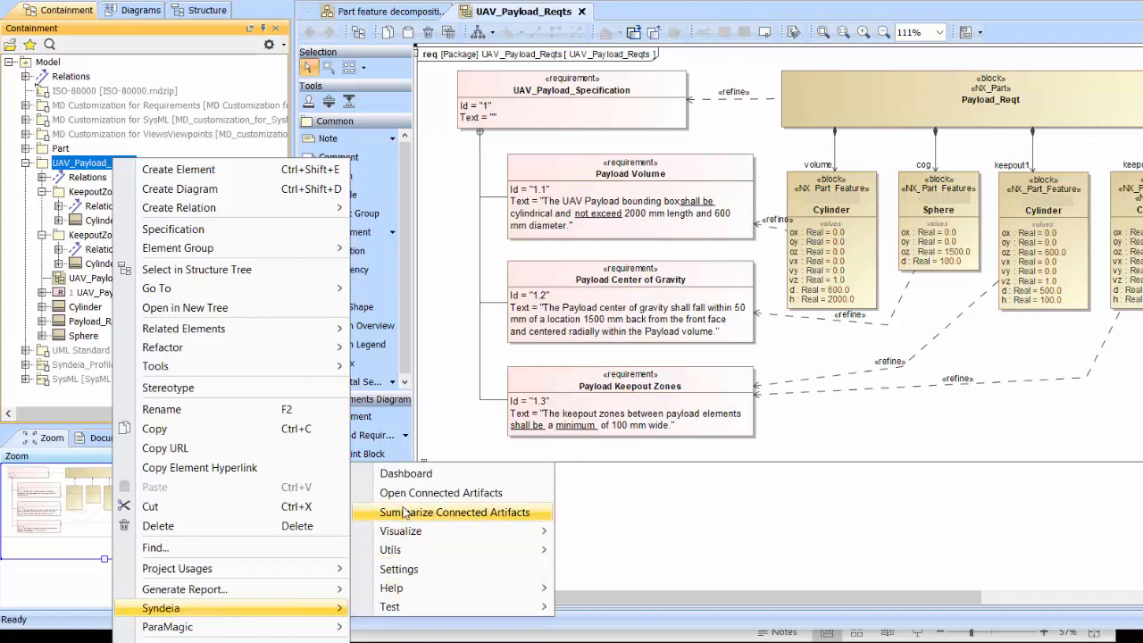
{"action": "left_click", "coordinate": [405, 475]}
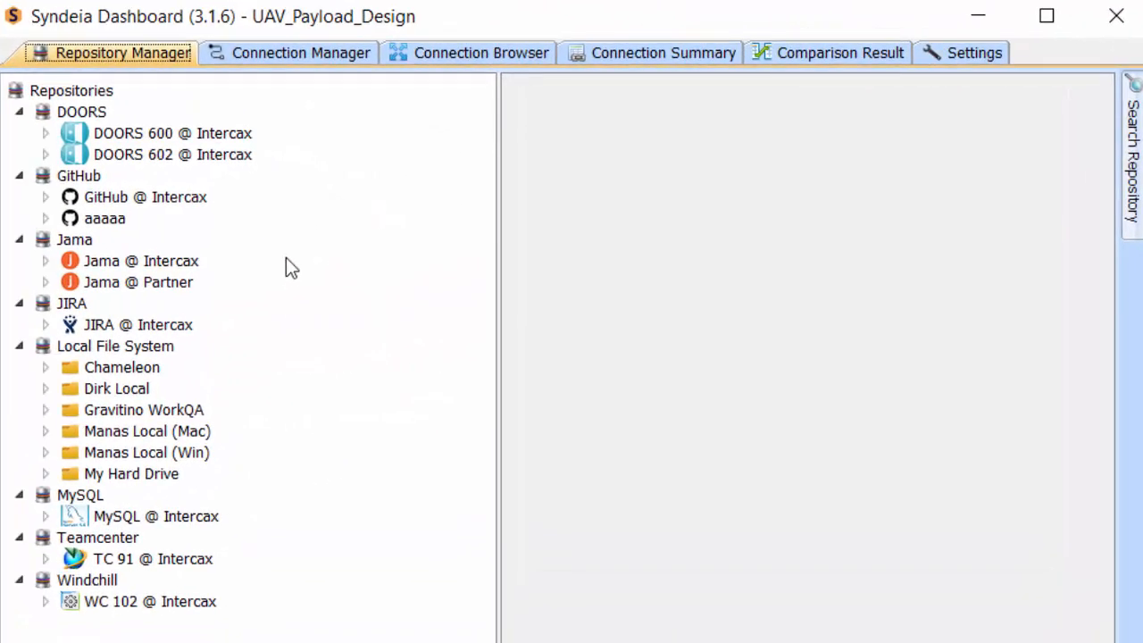
Step: In the Connection Manager, load the second Local File System repository as the target and expand its NX Files folder
{"action": "left_click", "coordinate": [304, 53]}
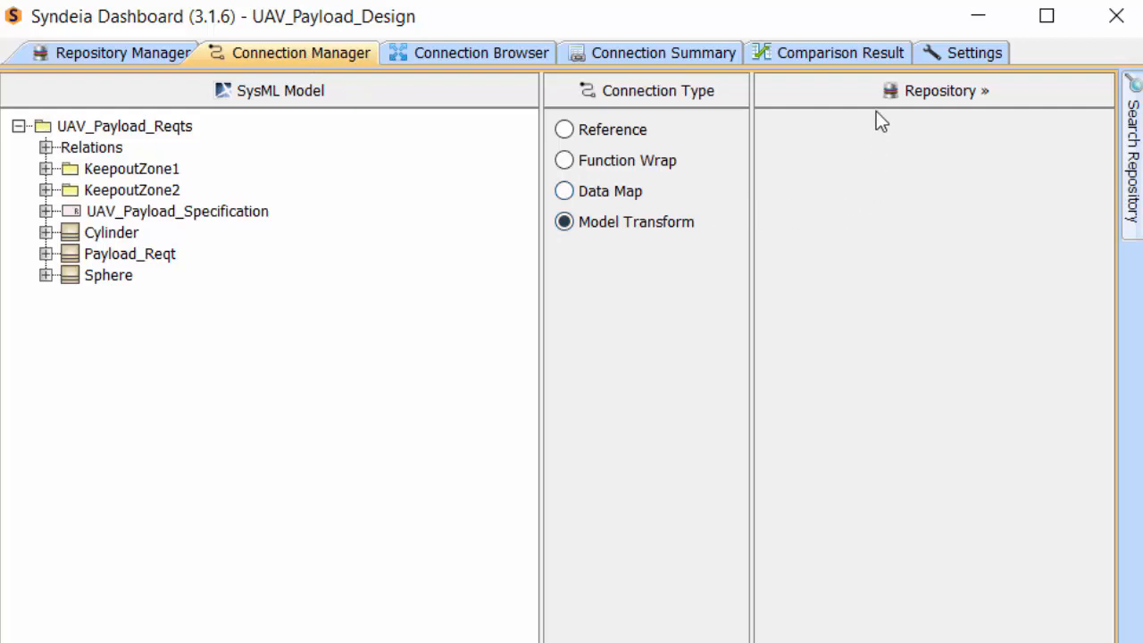
{"action": "left_click", "coordinate": [831, 90]}
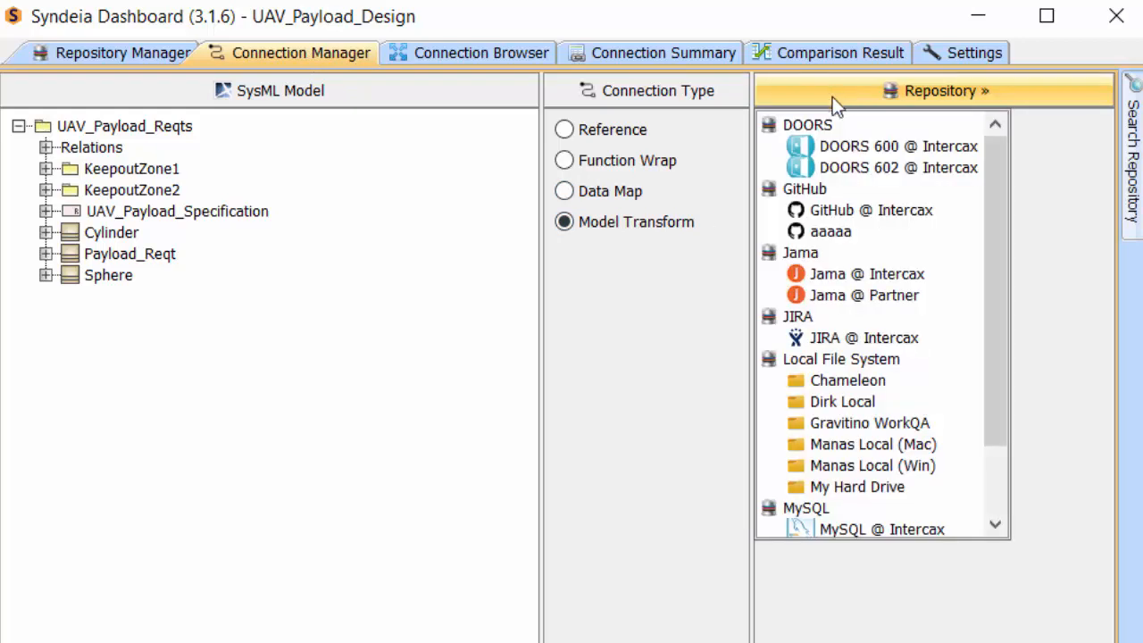
{"action": "left_click", "coordinate": [858, 403]}
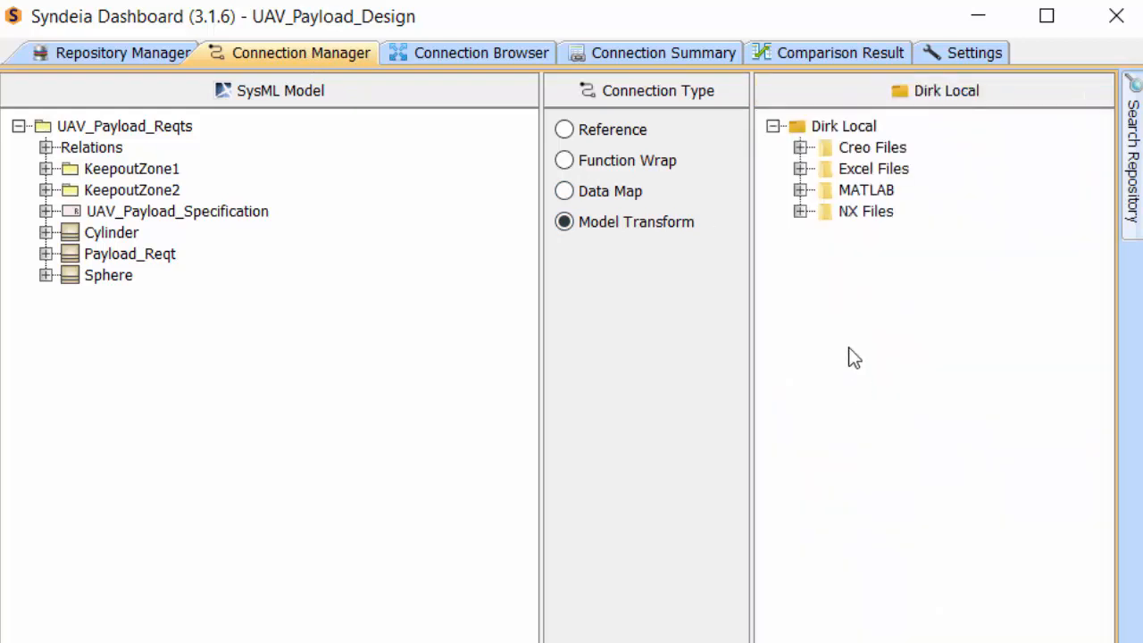
{"action": "left_click", "coordinate": [801, 213]}
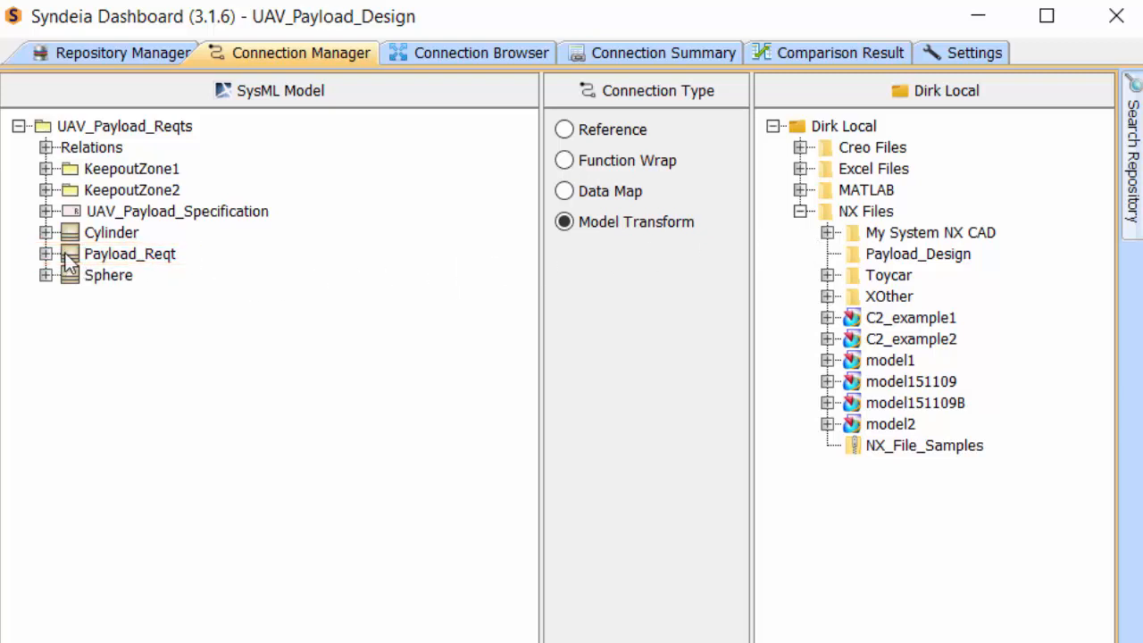
Step: Generate an NX CAD model from the Payload_Reqt block into the Payload_Design folder using the Model Transform connection type
{"action": "left_click_drag", "start_coordinate": [69, 259], "coordinate": [865, 260]}
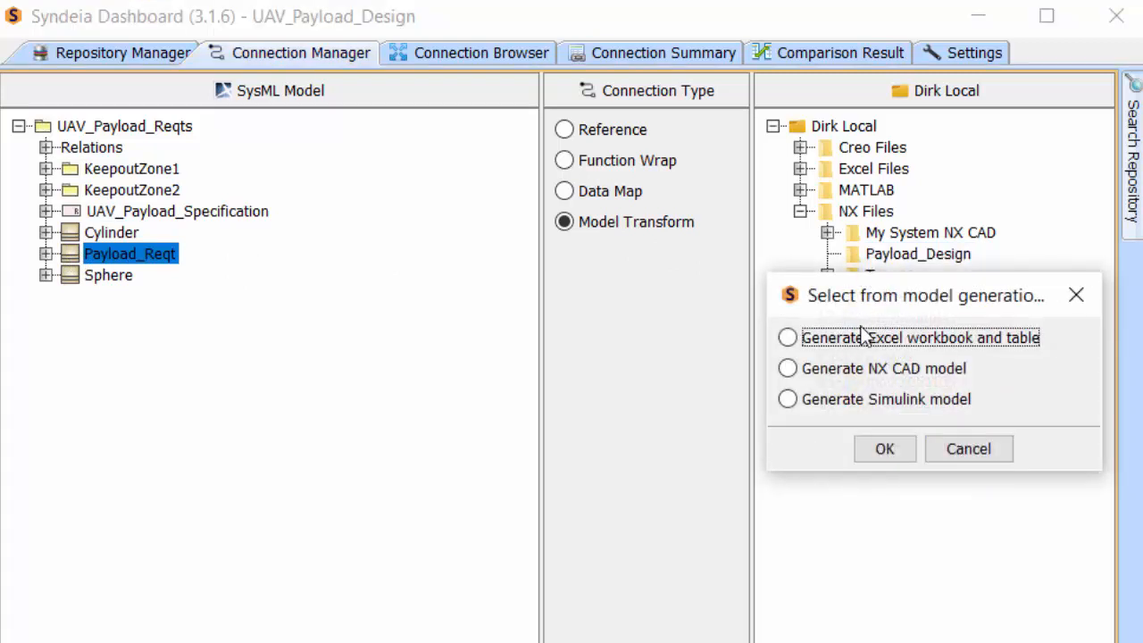
{"action": "left_click", "coordinate": [791, 371]}
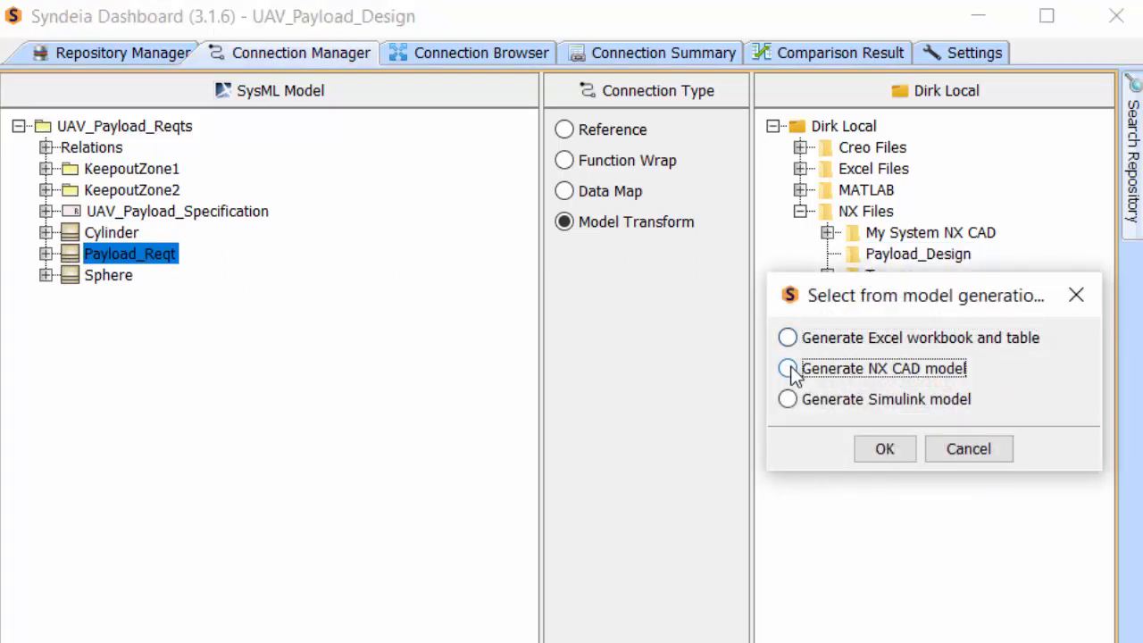
{"action": "left_click", "coordinate": [878, 451]}
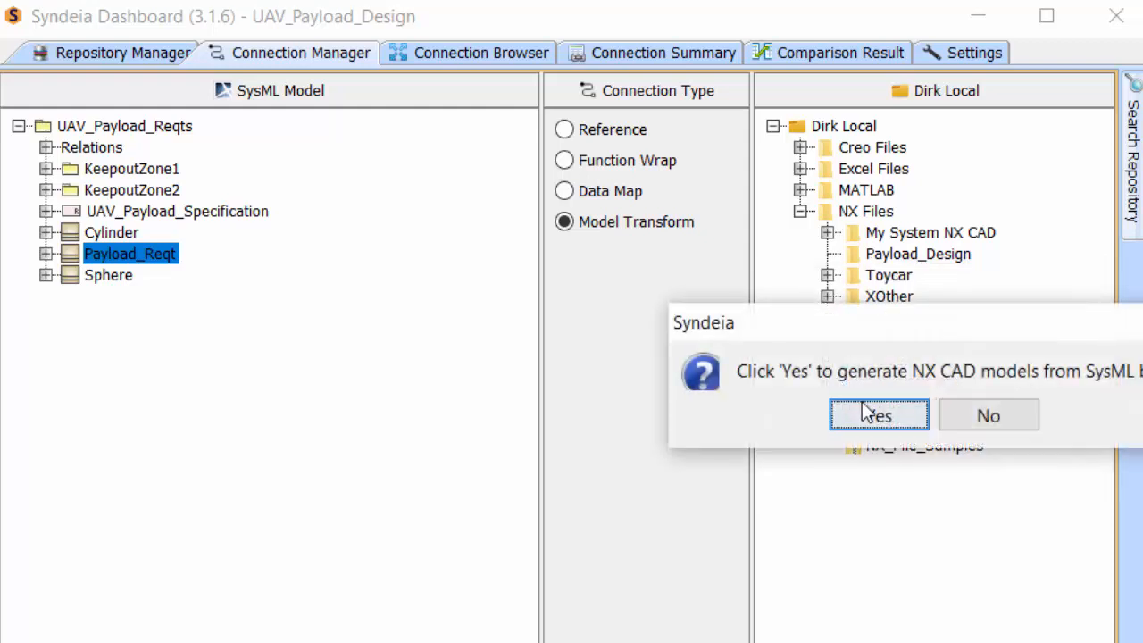
{"action": "left_click", "coordinate": [874, 413]}
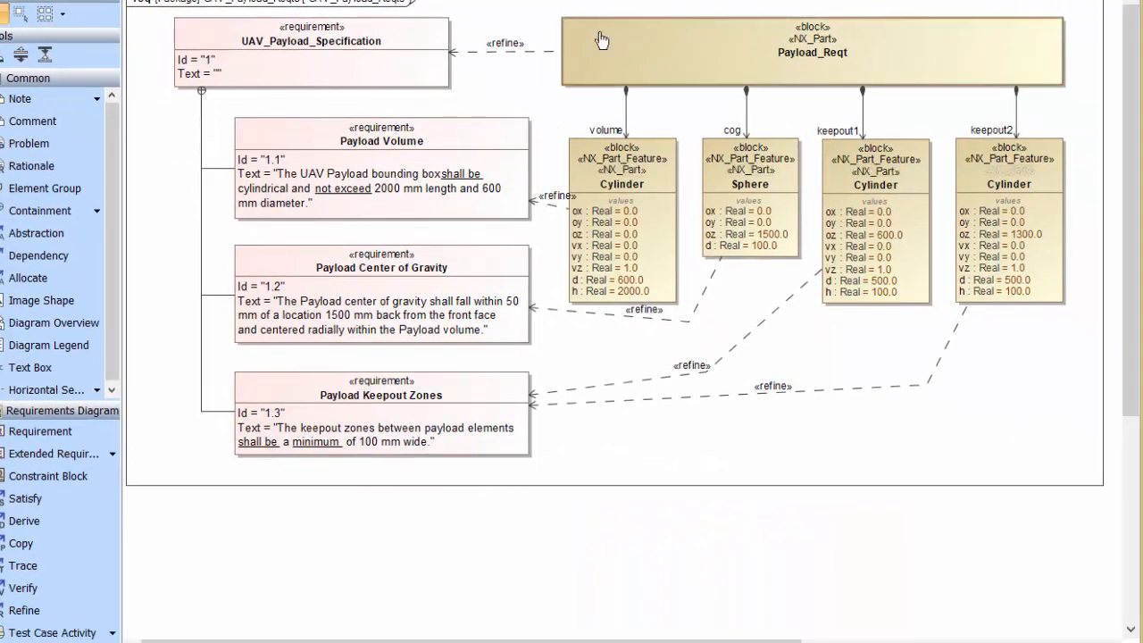
Step: Open the connected NX artifact of the Payload_Reqt block from the requirements diagram
{"action": "right_click", "coordinate": [601, 39]}
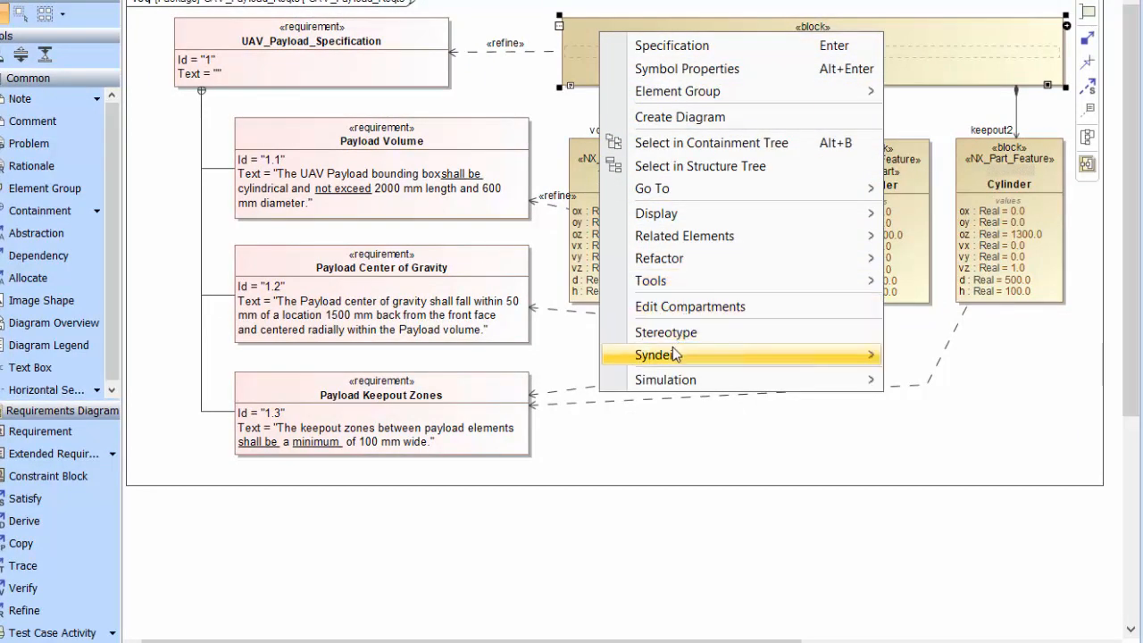
{"action": "mouse_move", "coordinate": [671, 352]}
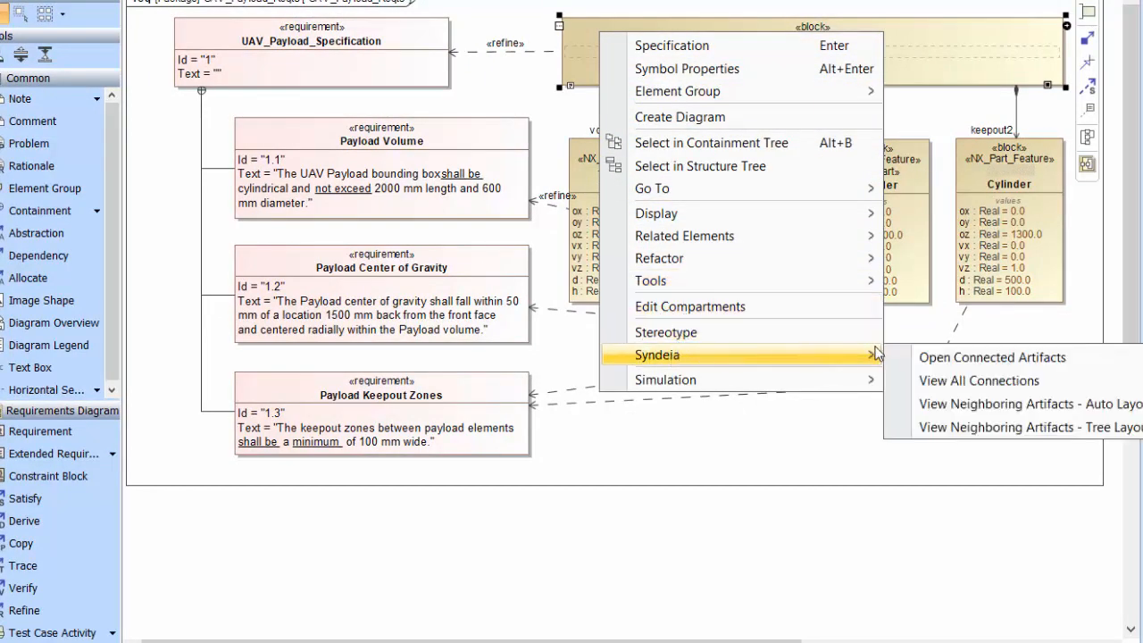
{"action": "left_click", "coordinate": [919, 358]}
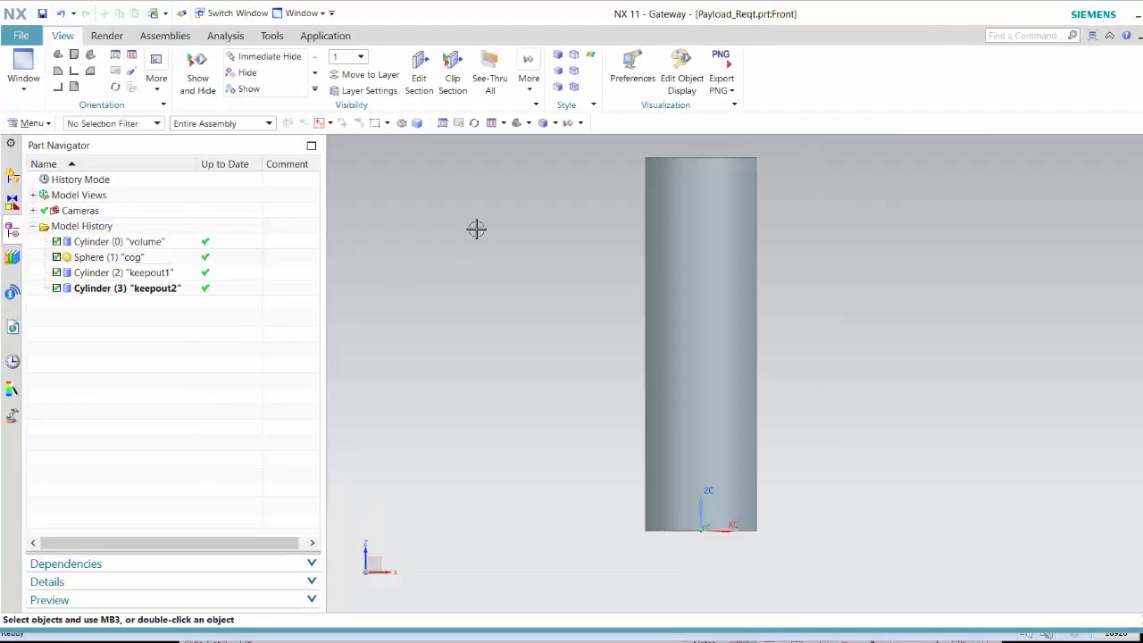
Step: Display the payload part as a static wireframe and view its internal features at an oblique angle
{"action": "left_click", "coordinate": [555, 124]}
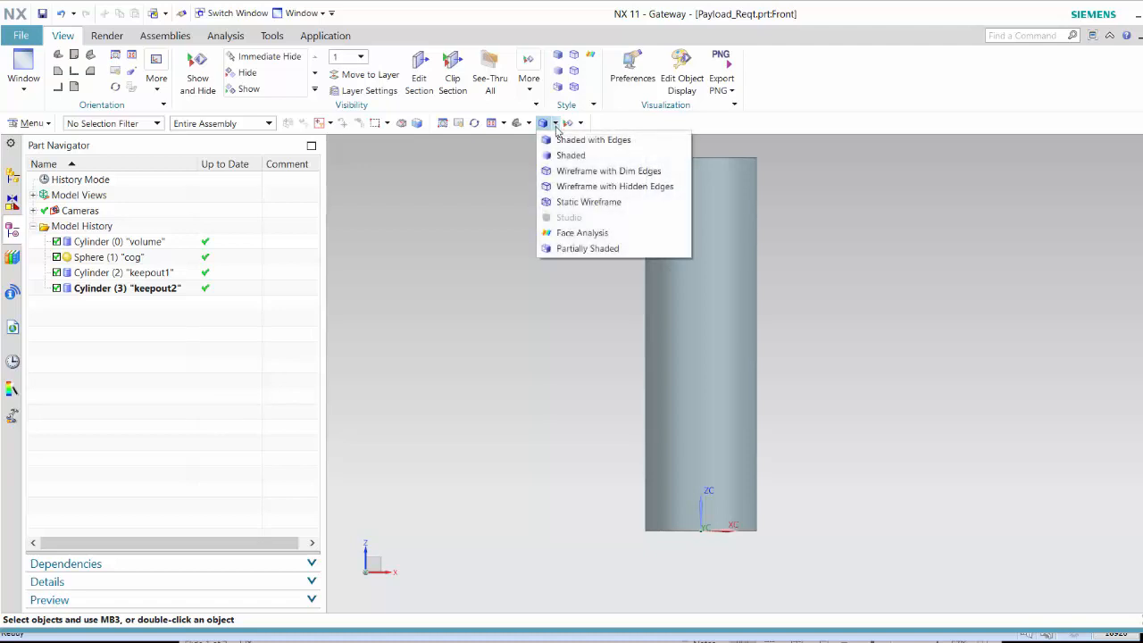
{"action": "left_click", "coordinate": [569, 202]}
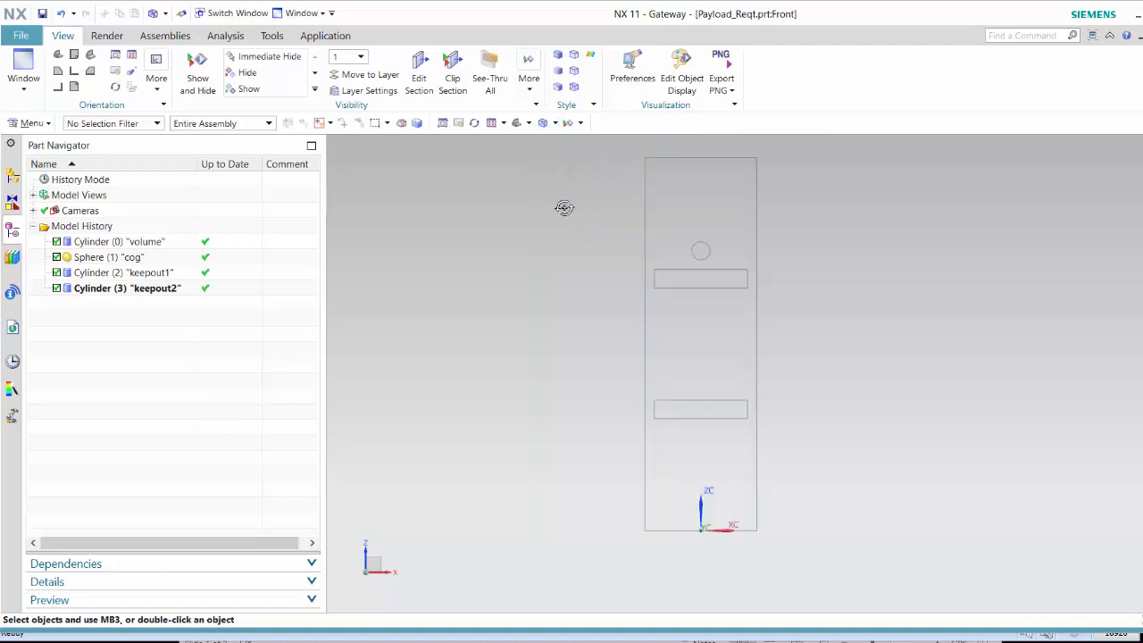
{"action": "middle_click_drag", "start_coordinate": [564, 207], "coordinate": [572, 377]}
{"action": "scroll", "coordinate": [572, 376], "scroll_direction": "up", "scroll_amount": 1}
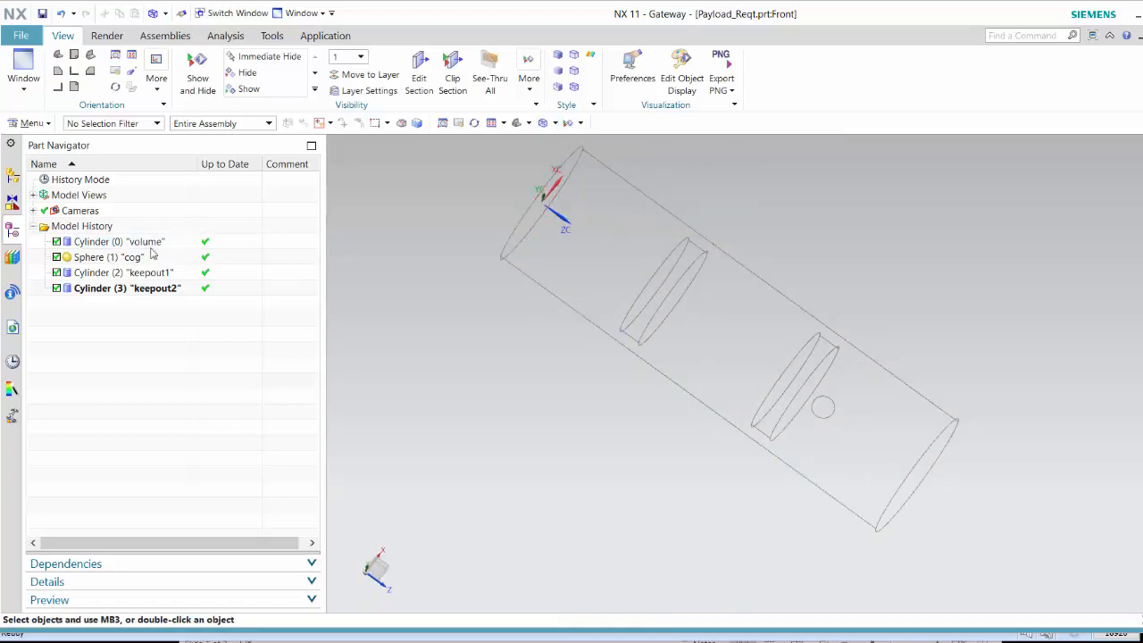
Step: Highlight the cog sphere and the keepout1, keepout2 and volume cylinders one at a time to identify each in the model
{"action": "left_click", "coordinate": [125, 262]}
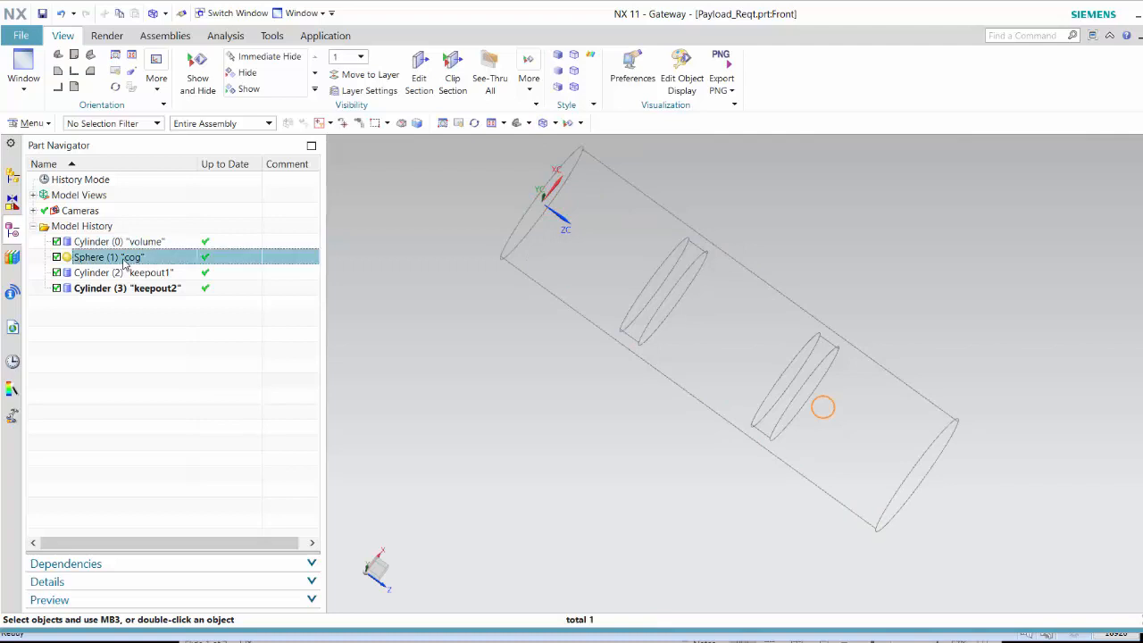
{"action": "left_click", "coordinate": [133, 276]}
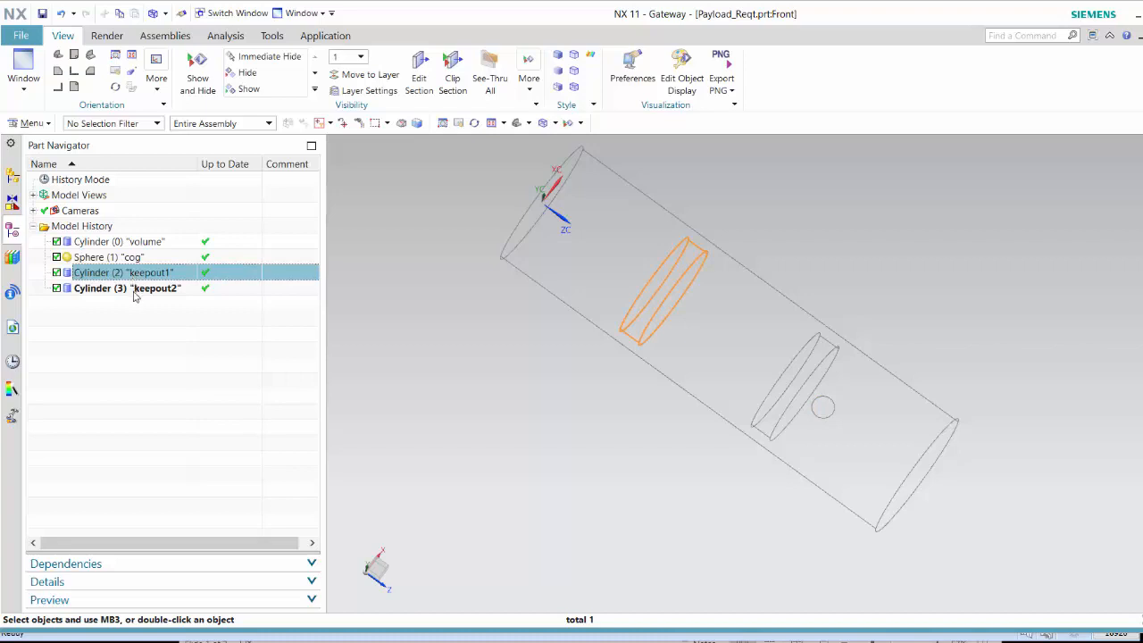
{"action": "left_click", "coordinate": [134, 290]}
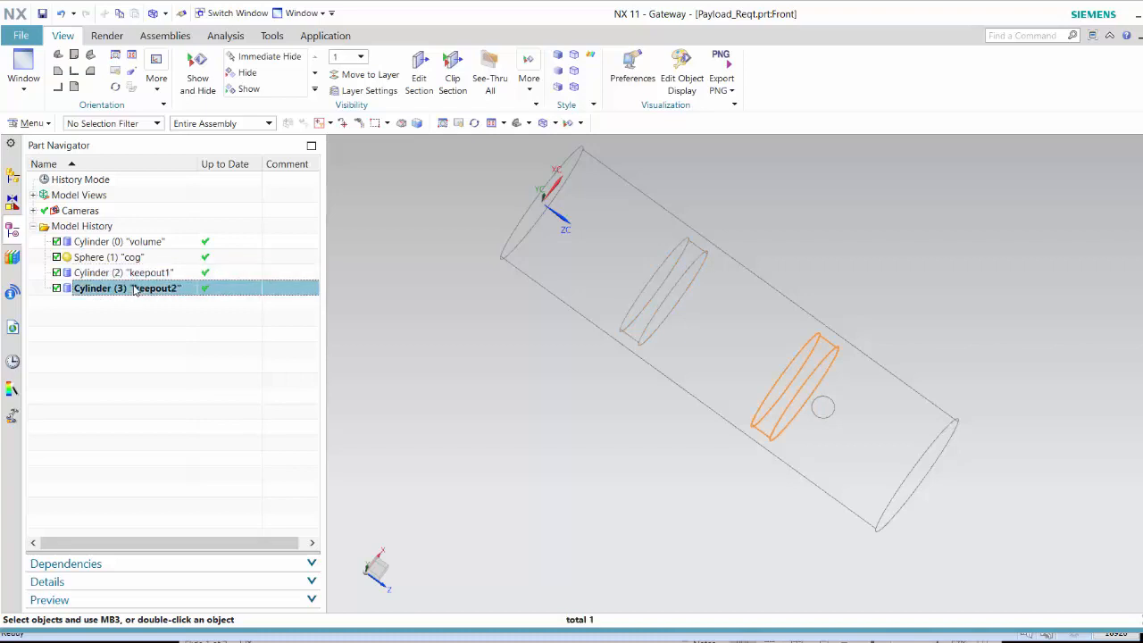
{"action": "left_click", "coordinate": [136, 243]}
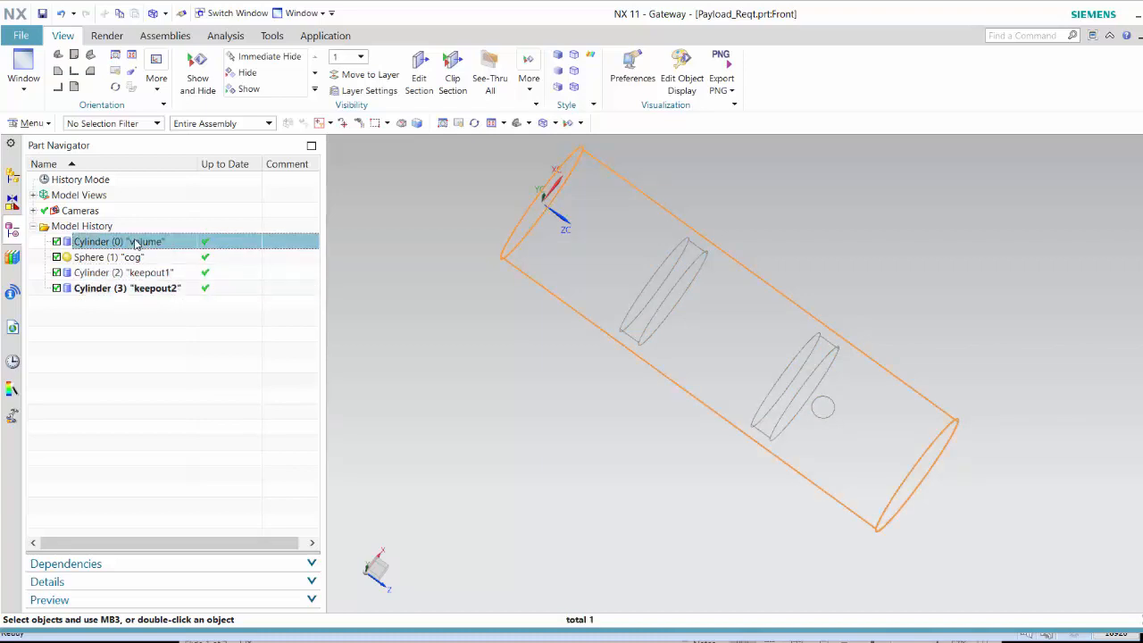
Step: Return the part to a shaded display and select the volume, keepout1 and keepout2 cylinders together for viewing
{"action": "left_click", "coordinate": [553, 123]}
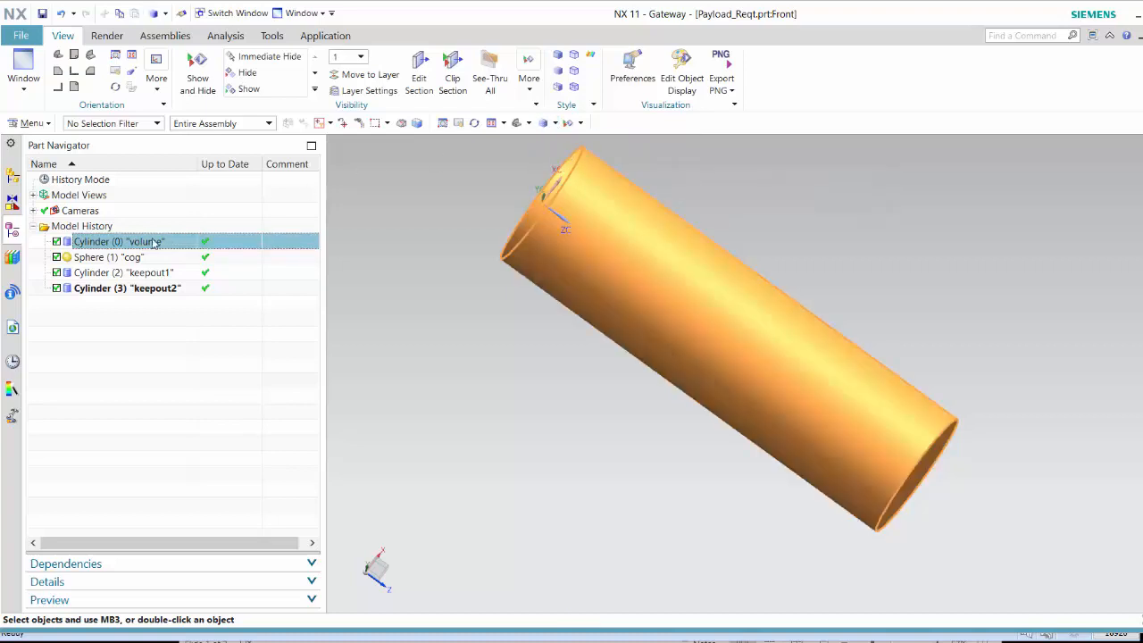
{"action": "left_click", "coordinate": [123, 272], "text": "ctrl"}
{"action": "left_click", "coordinate": [127, 287], "text": "ctrl"}
{"action": "mouse_move", "coordinate": [883, 253]}
{"action": "middle_mouse_down"}
{"action": "mouse_move", "coordinate": [873, 184]}
{"action": "mouse_move", "coordinate": [883, 205]}
{"action": "mouse_move", "coordinate": [949, 225]}
{"action": "middle_mouse_up"}
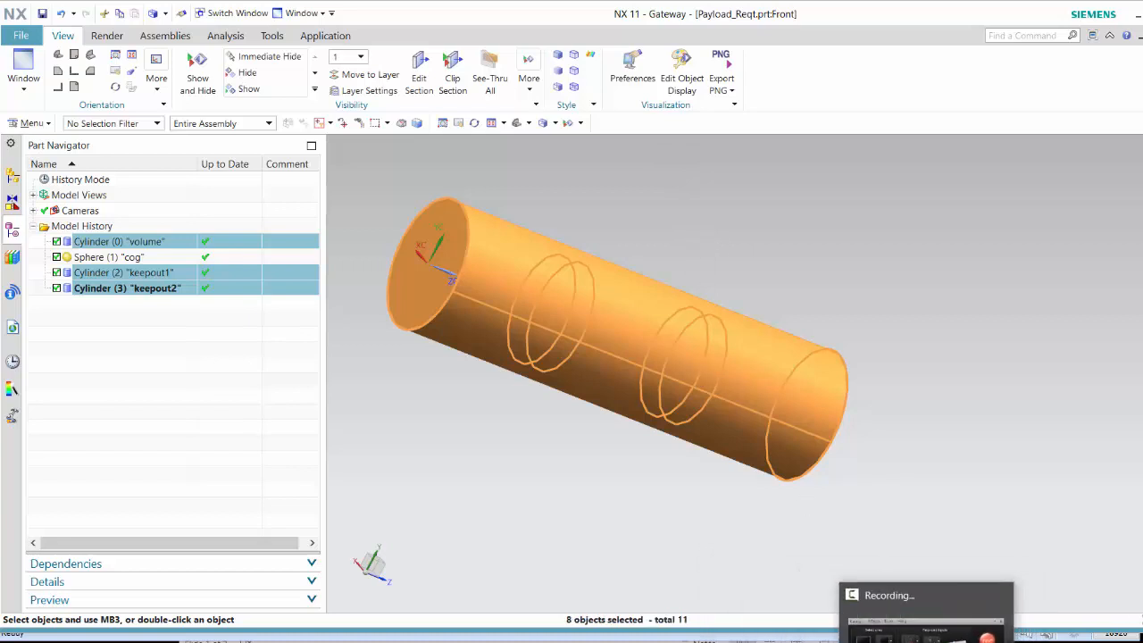
Step: Switch to the Syndeia Dashboard and retrieve all connections in the Connection Summary
{"action": "left_click", "coordinate": [980, 594]}
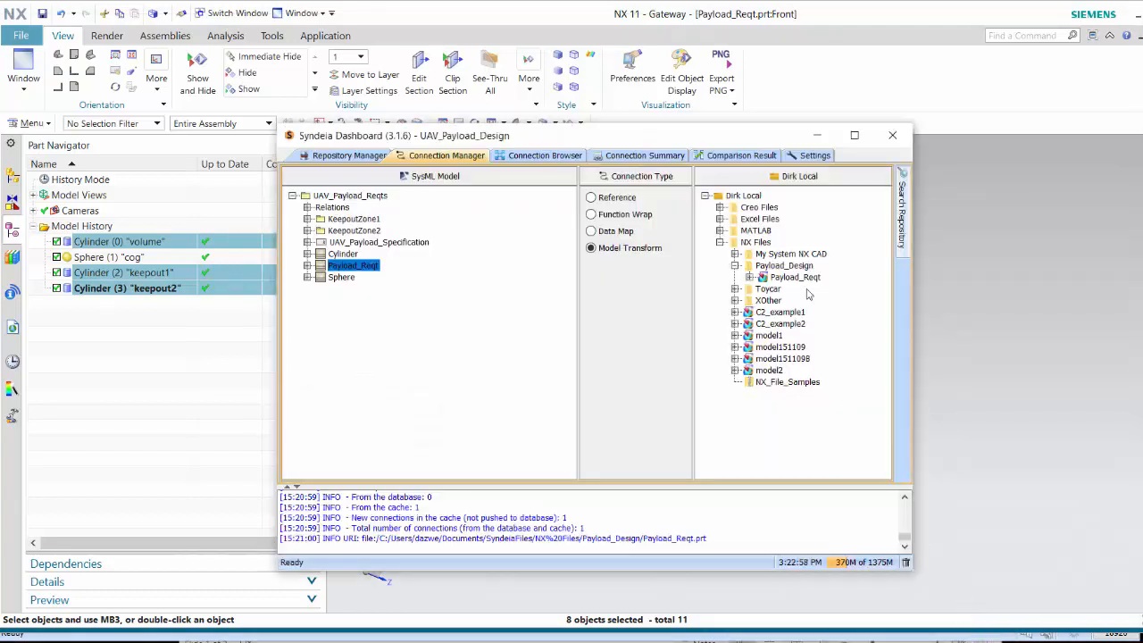
{"action": "left_click", "coordinate": [661, 157]}
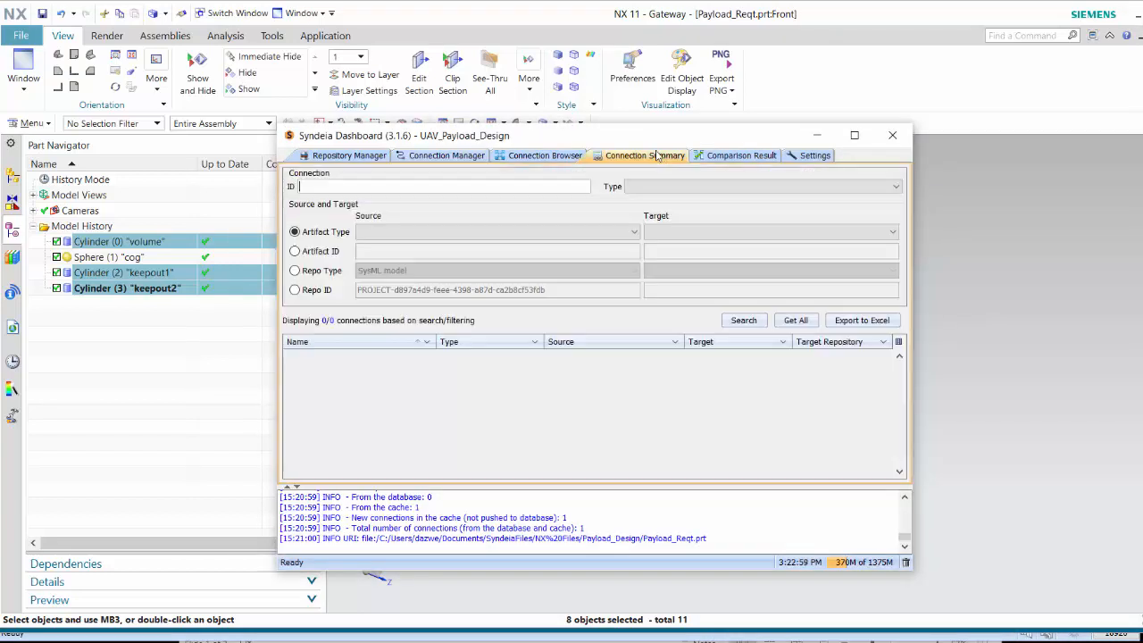
{"action": "left_click", "coordinate": [803, 324]}
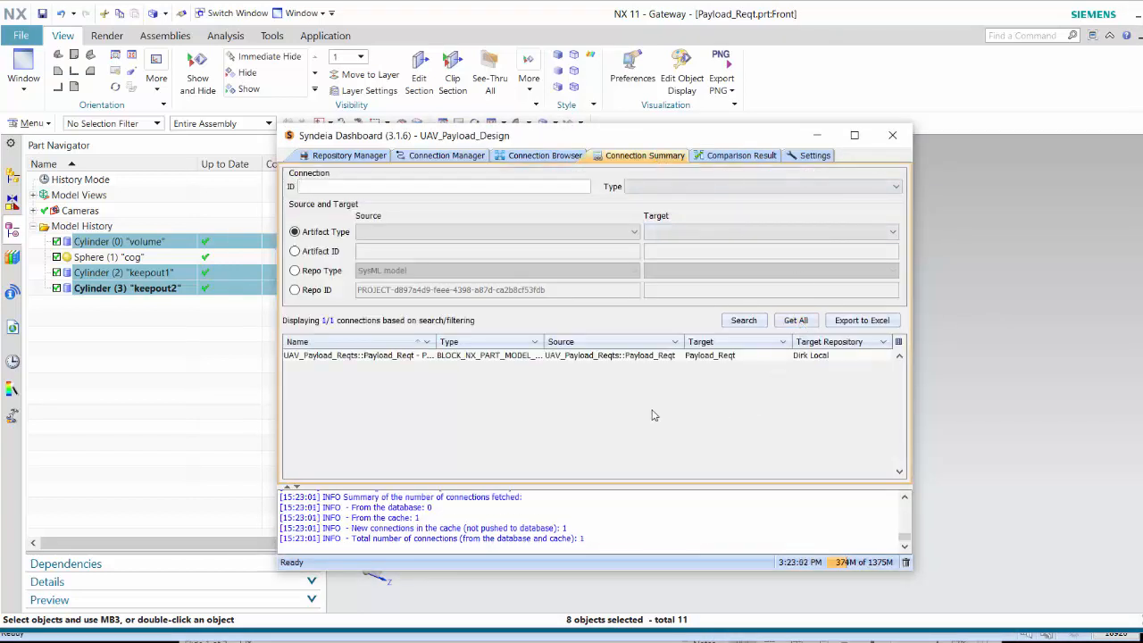